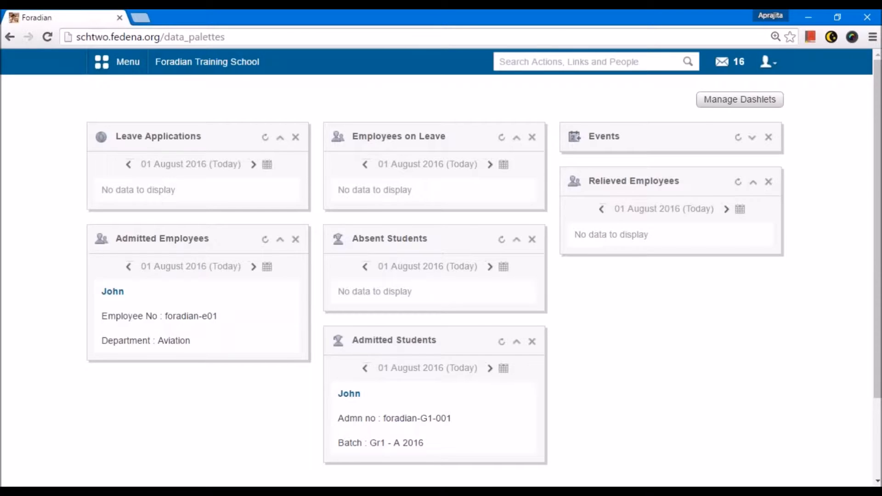
Open the student details page, search present students by admission number, and open the matching student's profile.
click(110, 64)
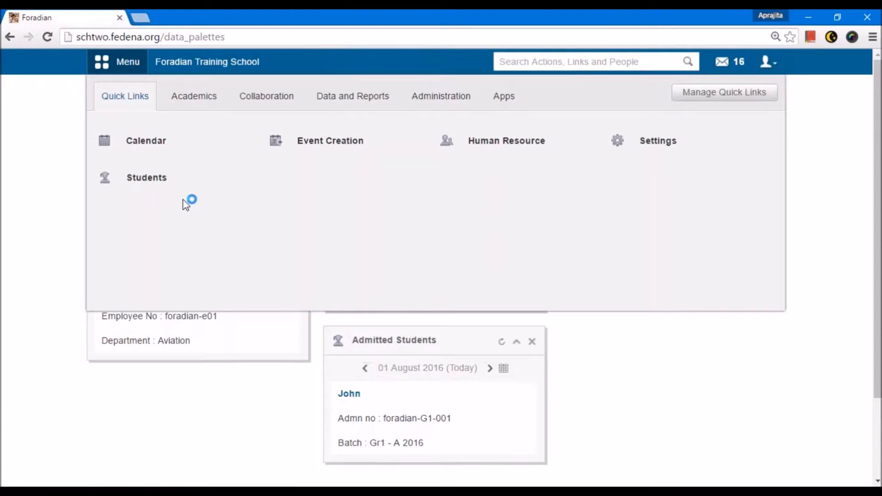
mouse_move(165, 183)
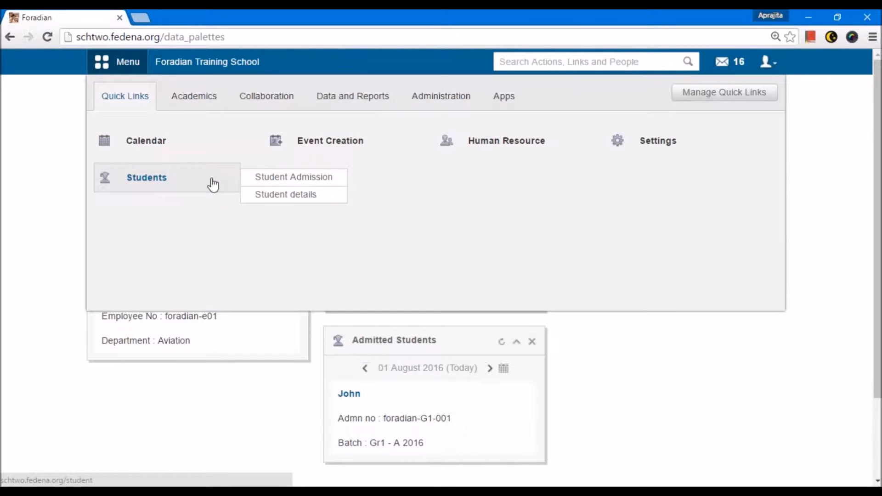
click(280, 195)
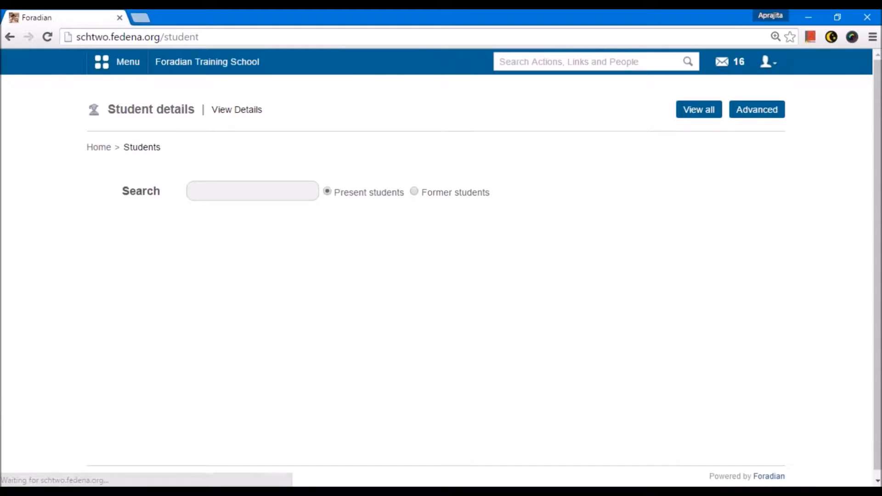
click(247, 194)
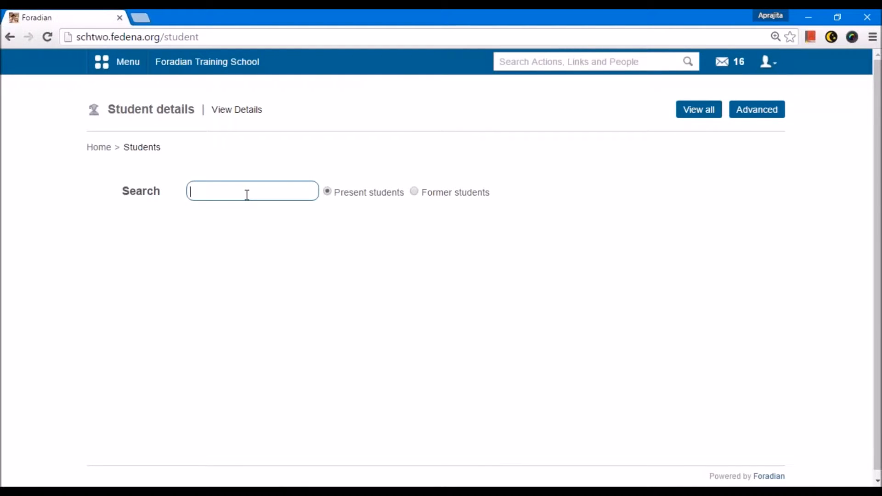
text(gilo)
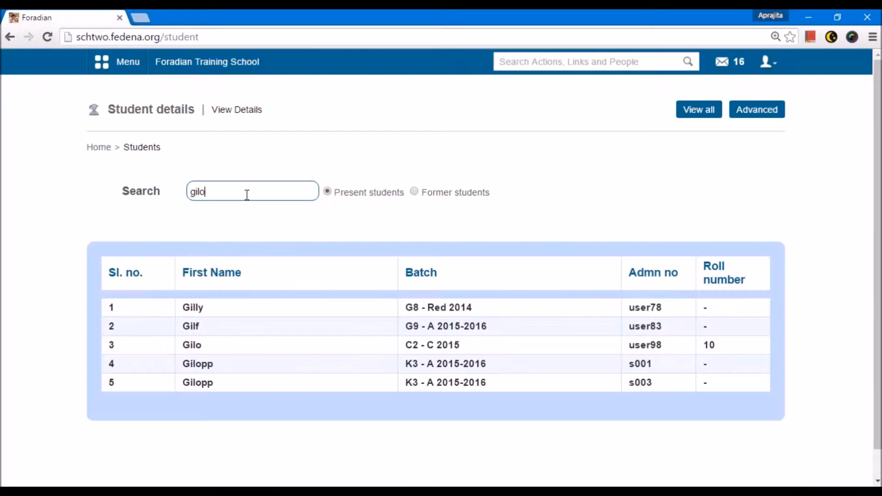
click(201, 364)
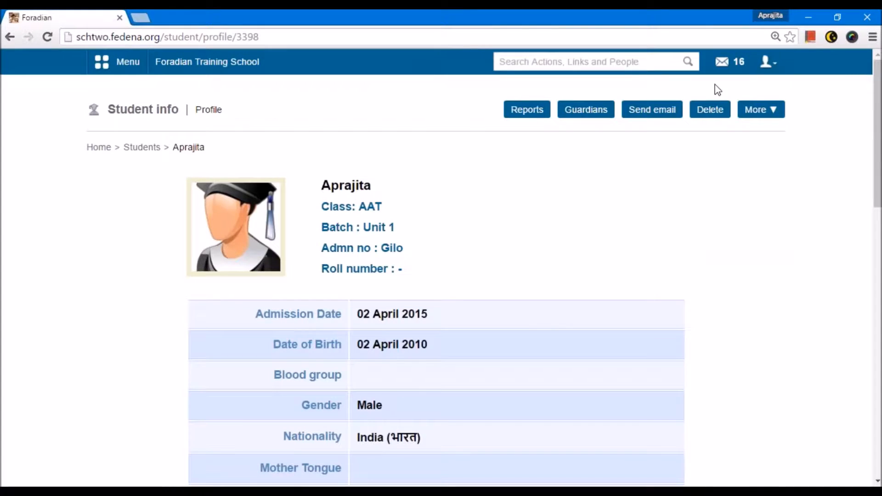
Remove the student's records completely from the institution's database, forcing the deletion despite the student's linked records.
click(708, 115)
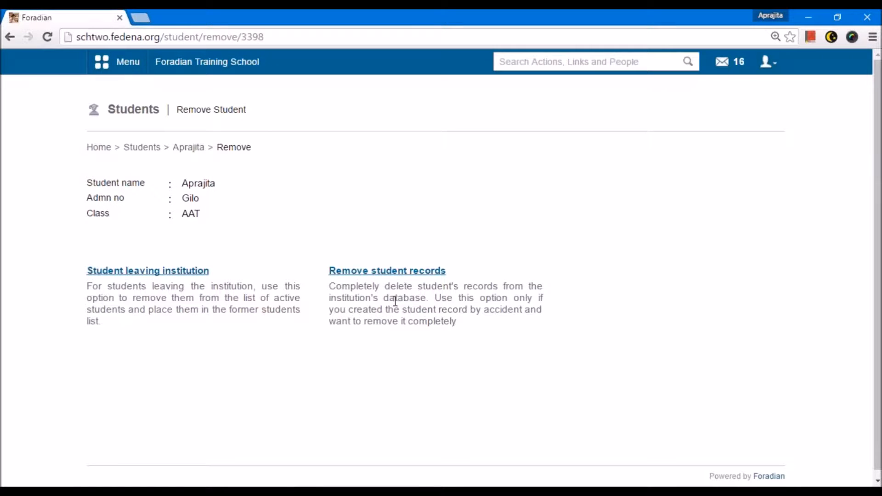
click(384, 275)
click(493, 114)
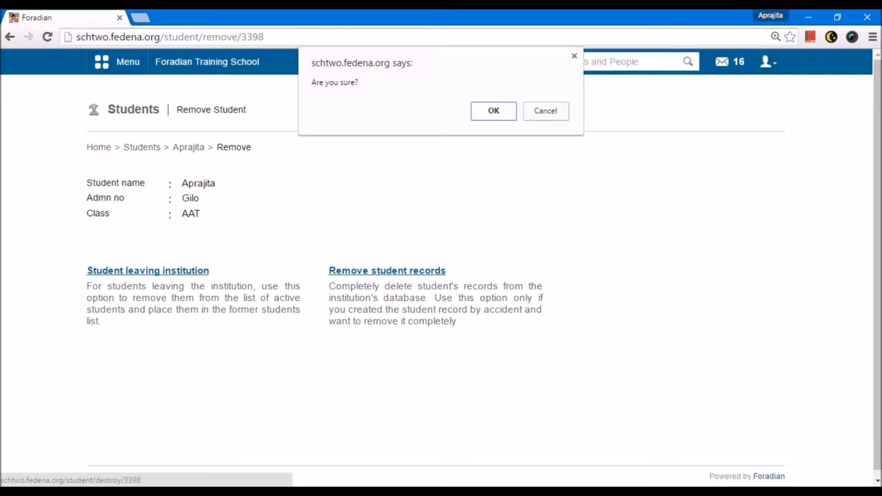
click(493, 111)
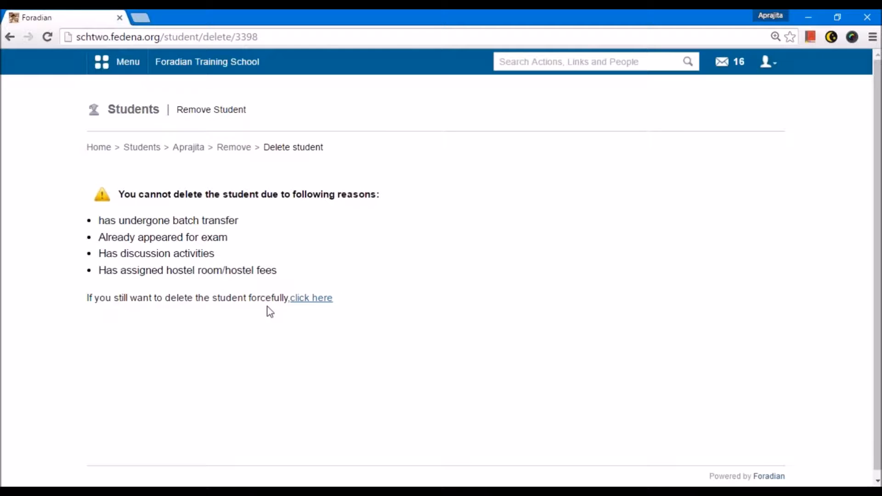
click(311, 299)
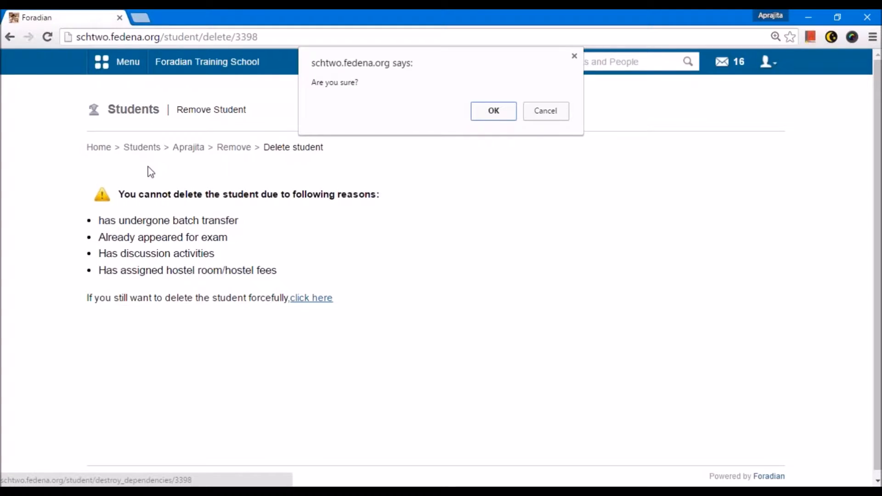
click(494, 118)
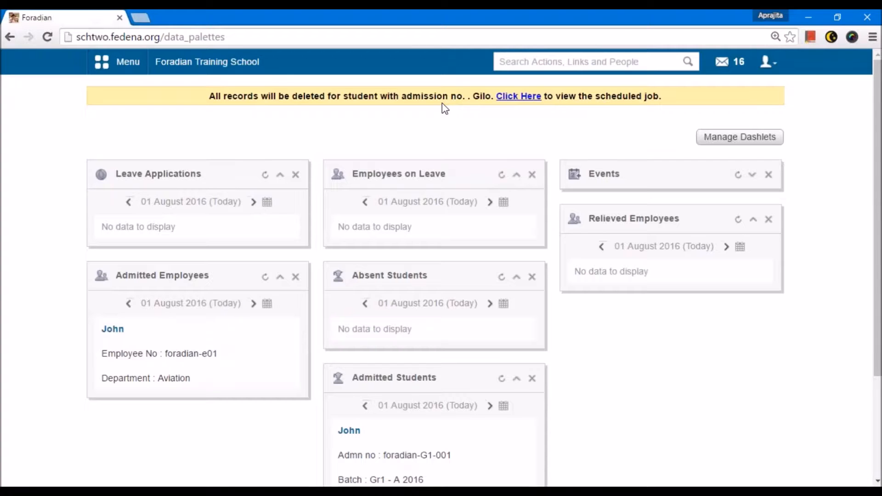
View the scheduled job for the student deletion and reload the job list to check its status.
click(505, 98)
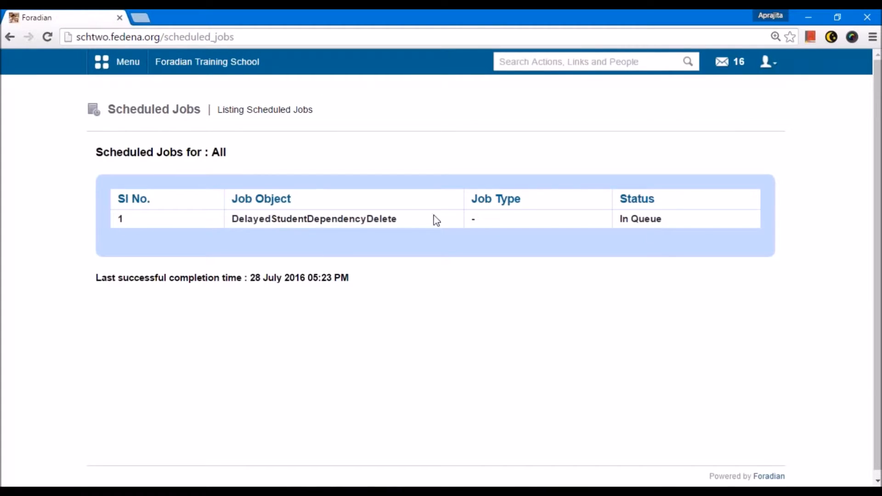
click(280, 37)
key(Return)
click(279, 37)
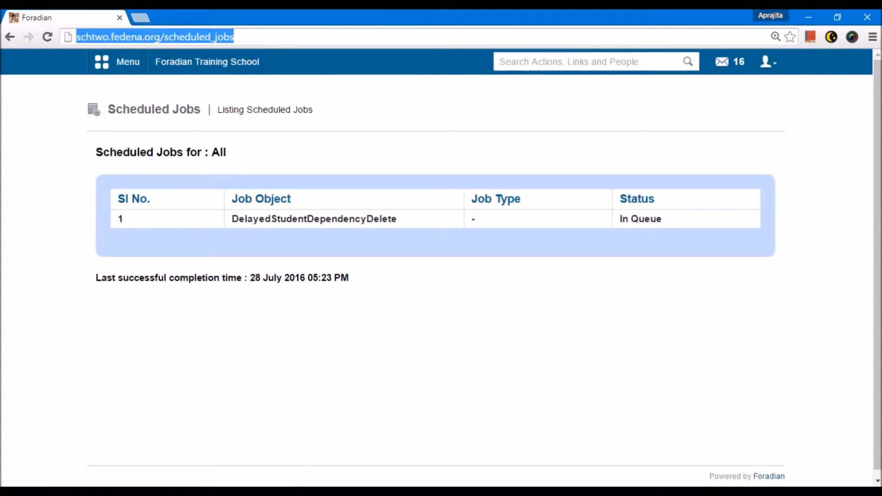
key(Return)
click(280, 37)
key(Return)
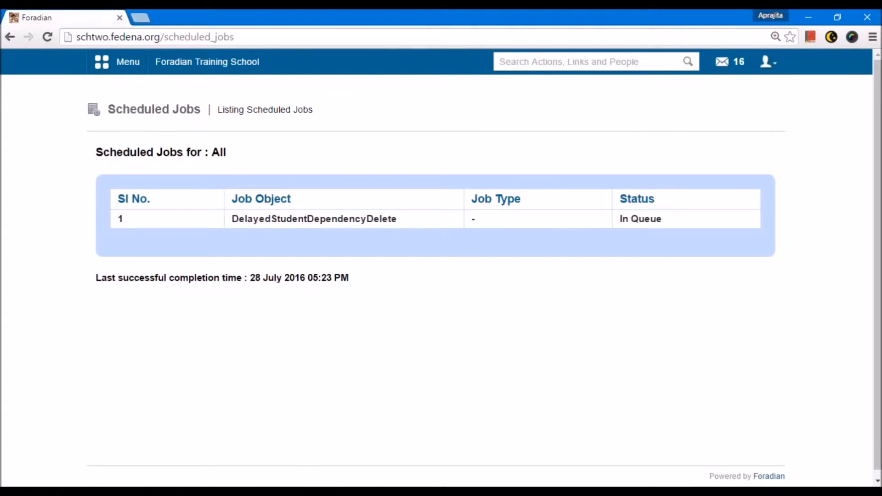
Return to student details, search present students by name, and open the profile of the match in batch C5 - A 2015.
click(138, 64)
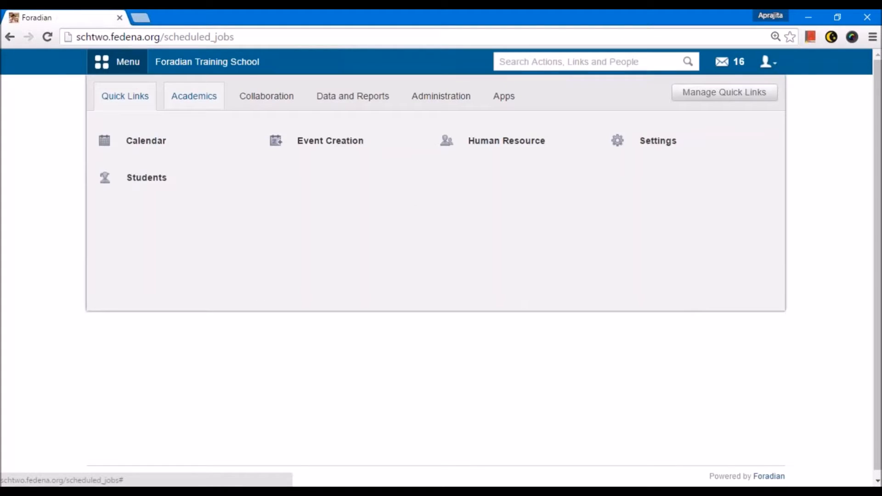
click(194, 96)
mouse_move(170, 265)
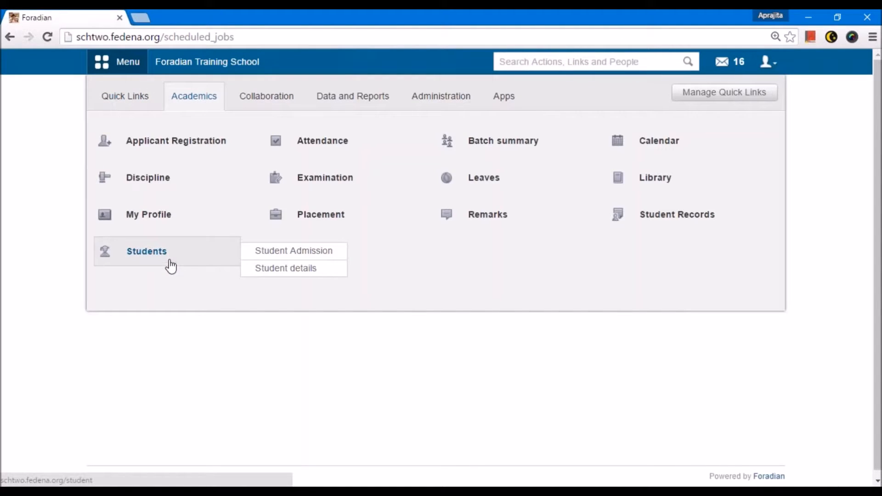
click(271, 268)
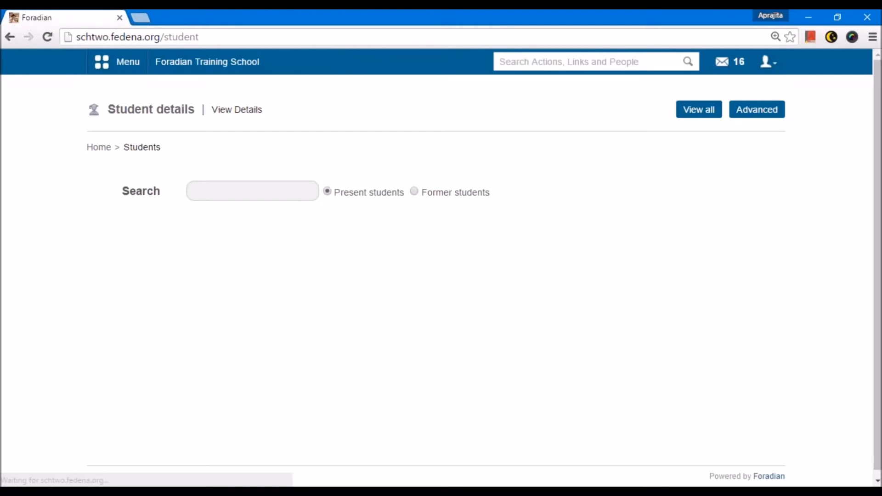
text(jack)
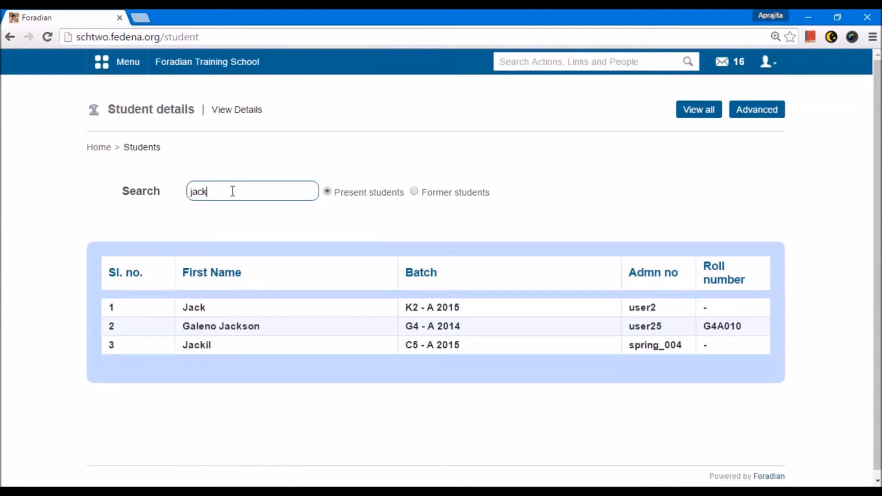
click(200, 346)
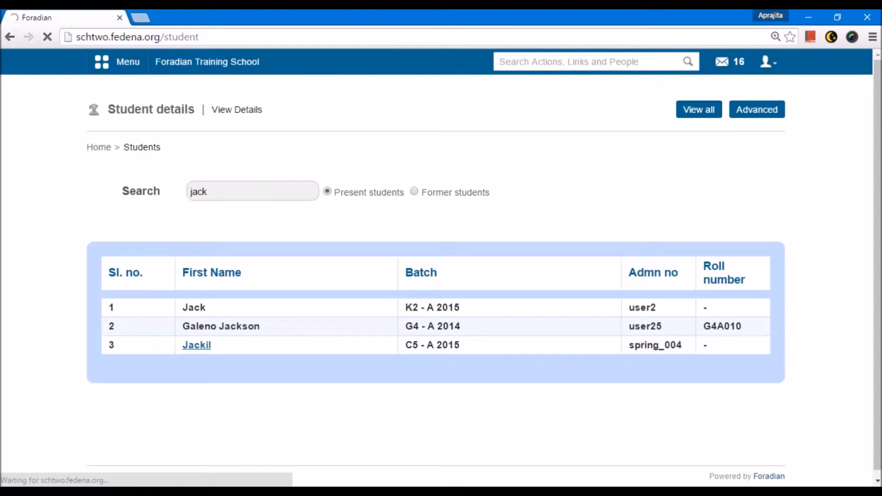
Archive the student as leaving the institution, with Transferred as the reason for leaving.
click(710, 111)
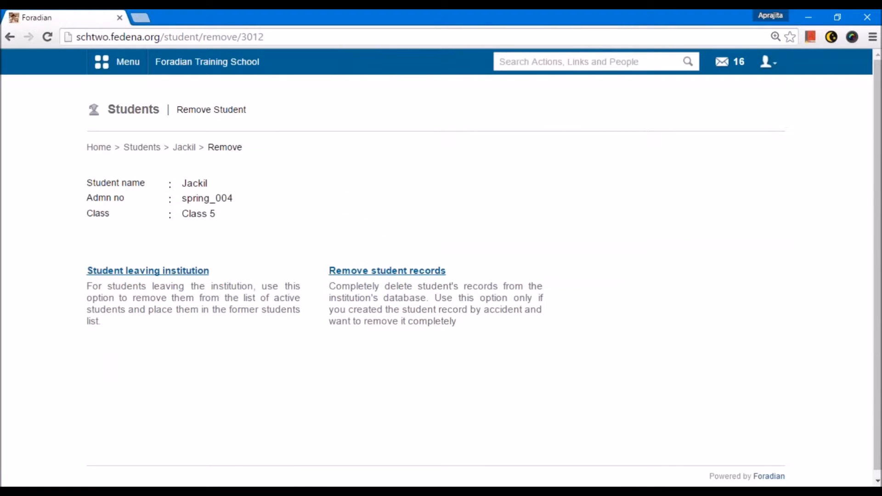
click(154, 274)
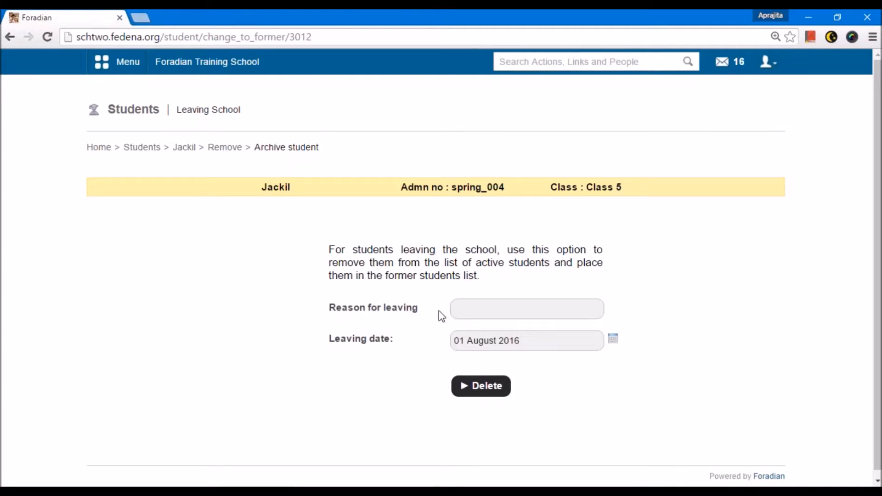
click(471, 308)
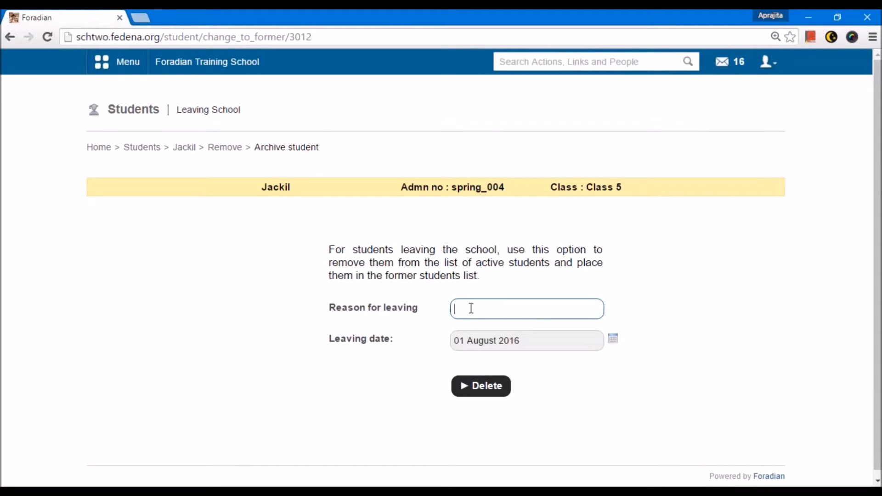
text(Tran)
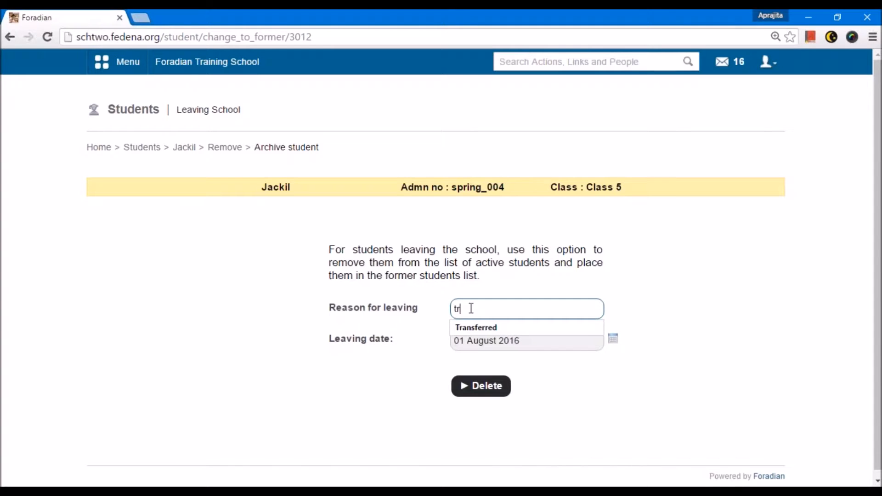
key(Down)
key(Return)
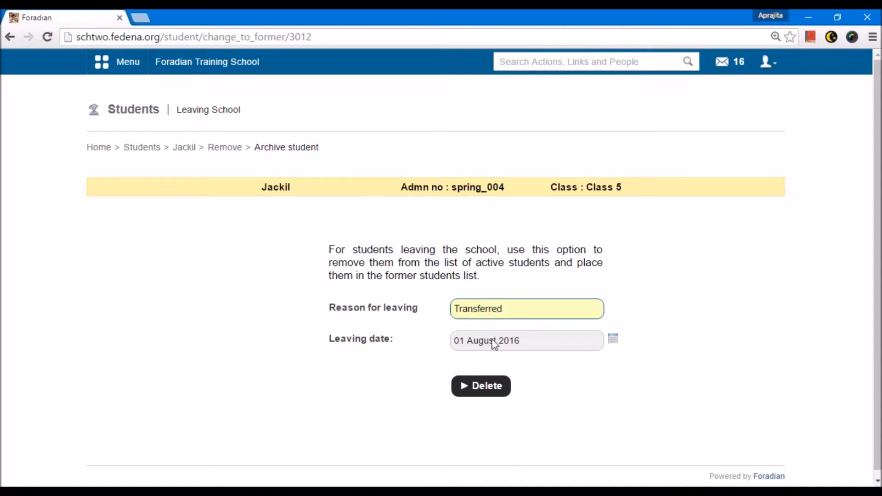
click(489, 385)
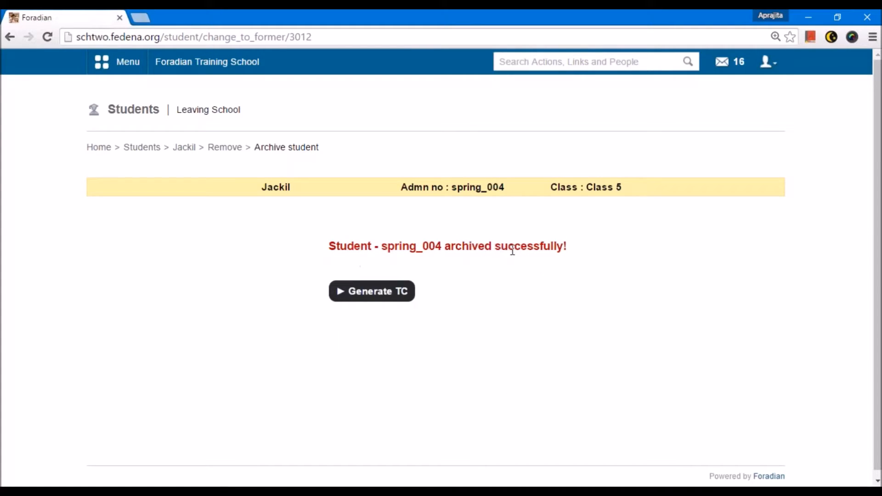
Generate the archived student's transfer certificate and review it through to the leaving details.
click(372, 292)
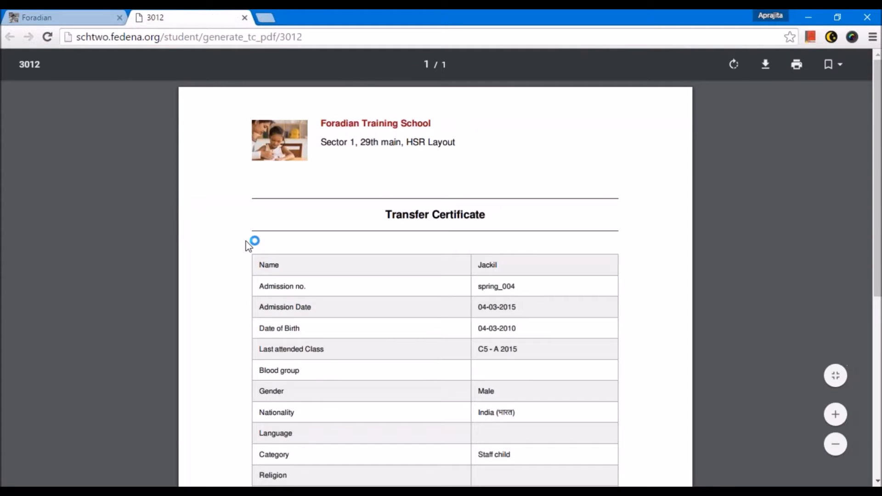
scroll(248, 246, down, 3)
key(ctrl+plus)
key(ctrl+plus)
scroll(249, 248, down, 2)
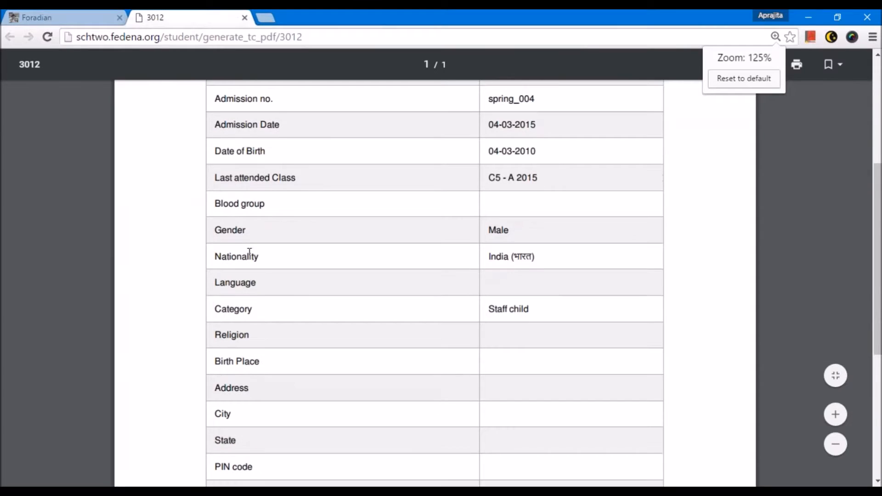
scroll(250, 252, down, 6)
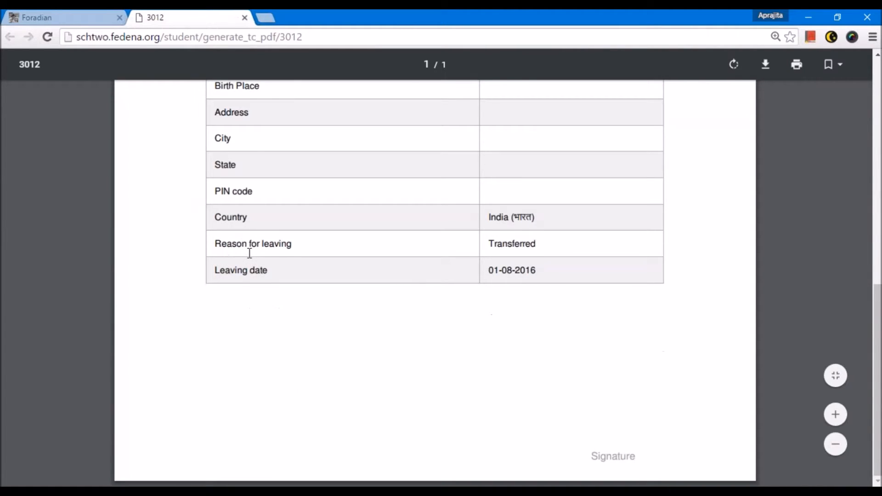
scroll(248, 253, up, 10)
Copy the archived student's admission number from the leaving page and search for it among present students in student details.
click(43, 17)
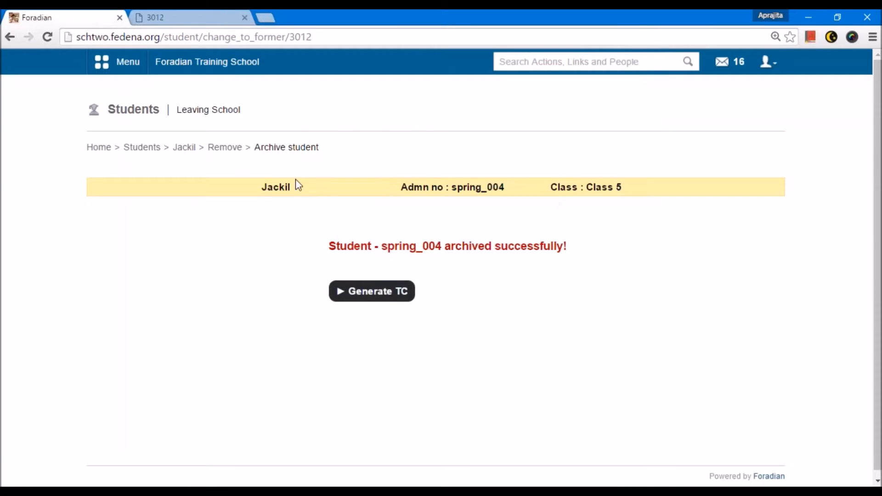
drag(506, 186, 454, 188)
key(ctrl+c)
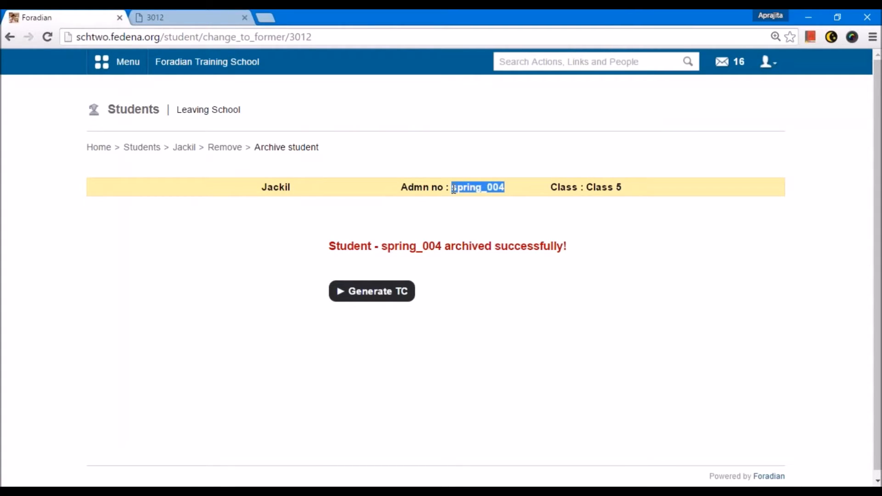
click(122, 70)
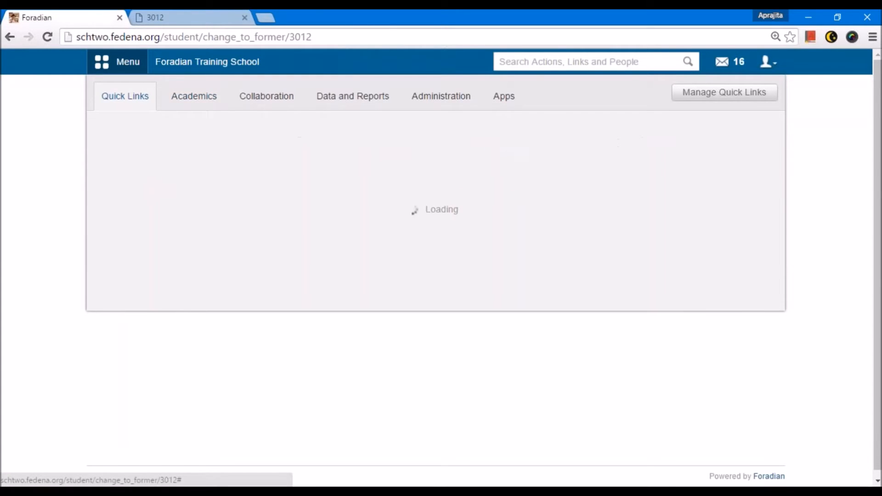
click(194, 96)
mouse_move(158, 255)
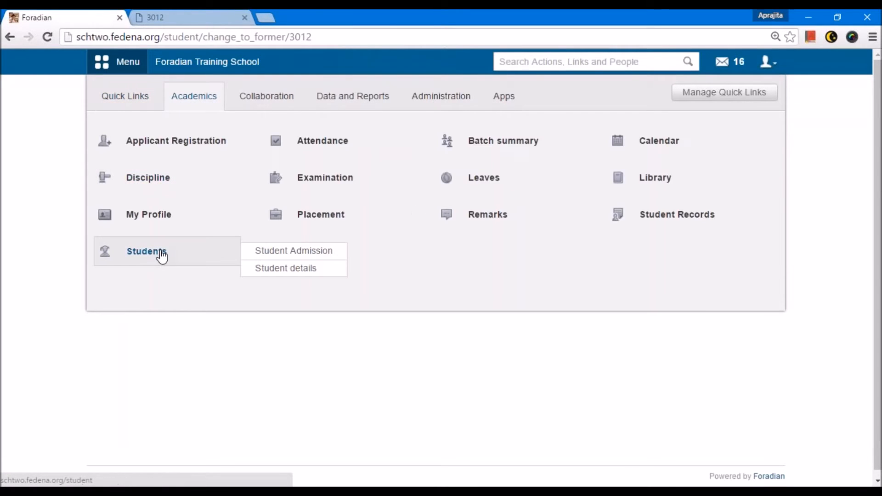
click(266, 272)
key(ctrl+v)
key(Return)
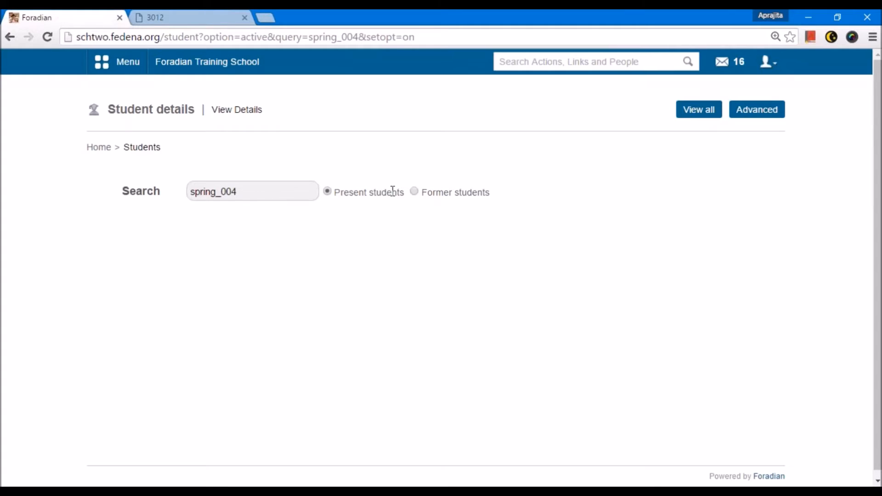
Switch the admission number search to former students and open the archived student's record.
click(414, 192)
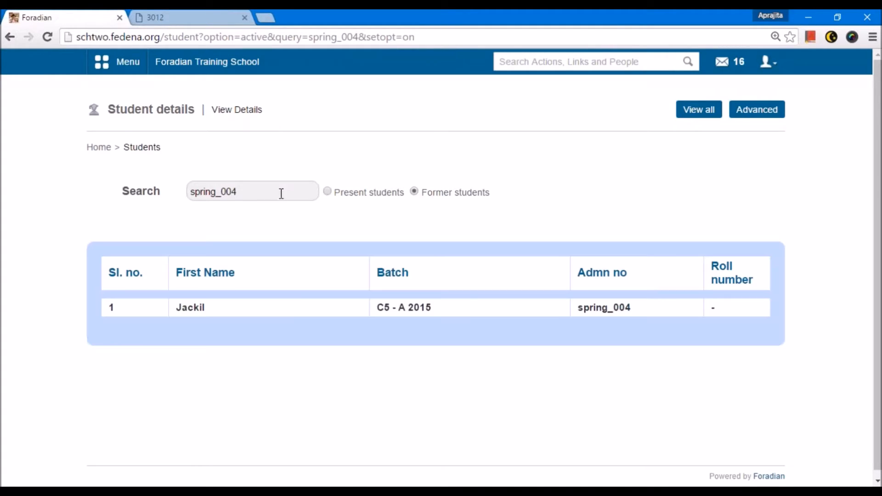
click(282, 193)
click(191, 307)
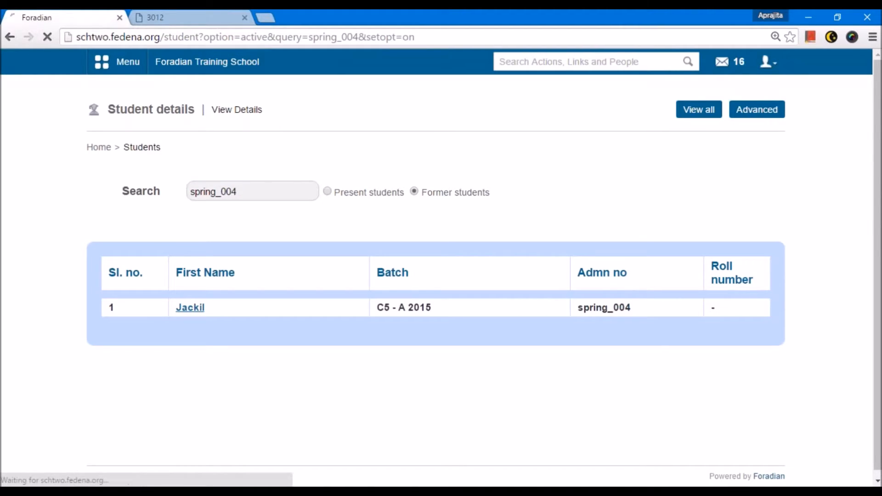
Revert the archived student from their former-student profile and look them up by the copied admission number among present students.
scroll(228, 301, down, 3)
scroll(229, 302, down, 2)
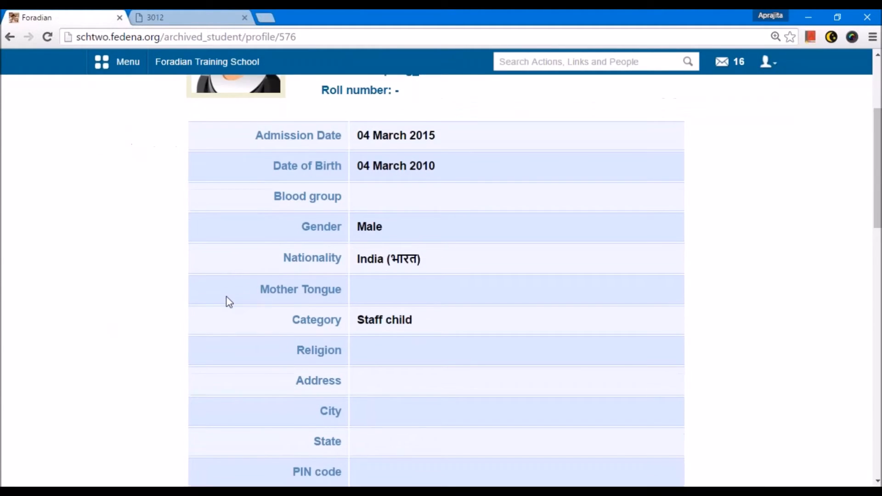
scroll(232, 302, up, 5)
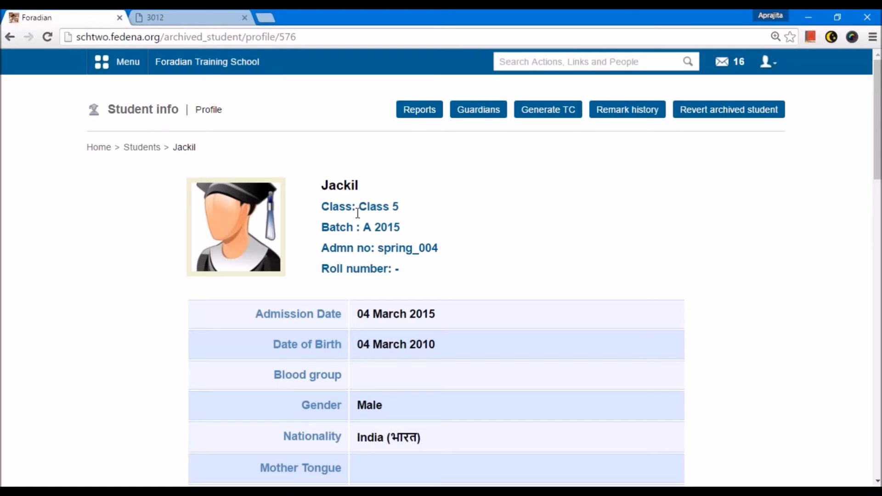
click(699, 116)
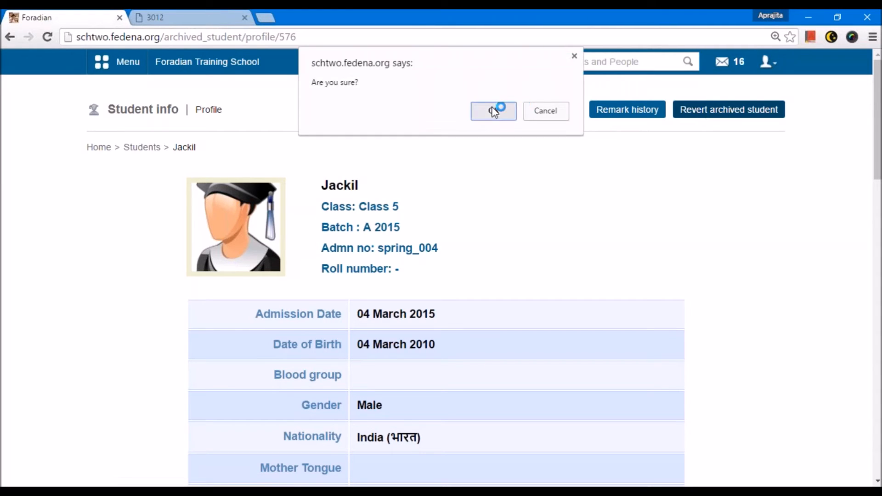
click(500, 109)
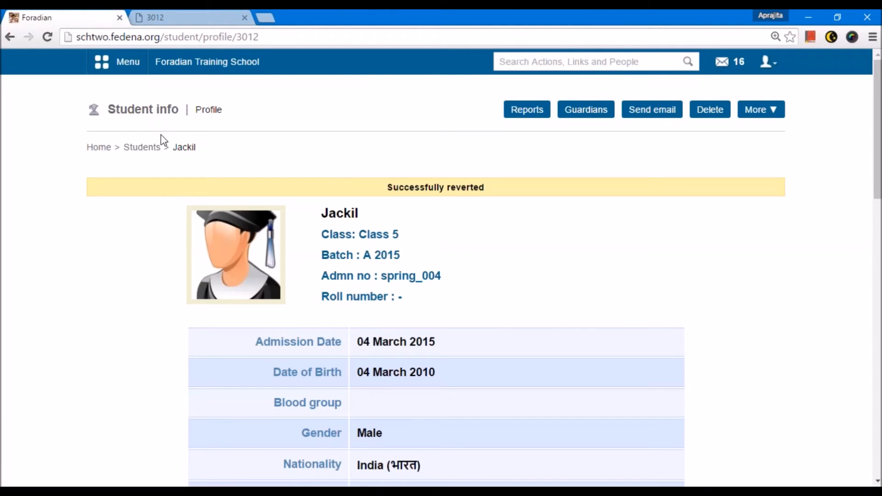
click(137, 149)
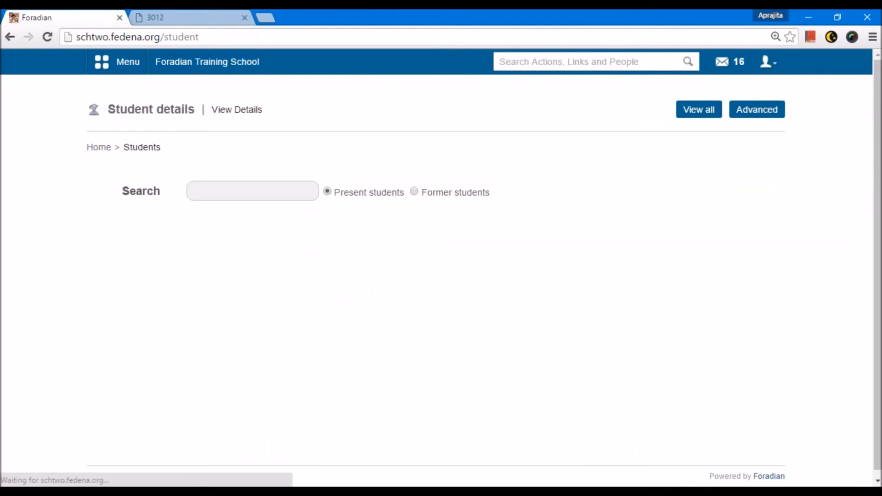
text(spring_004)
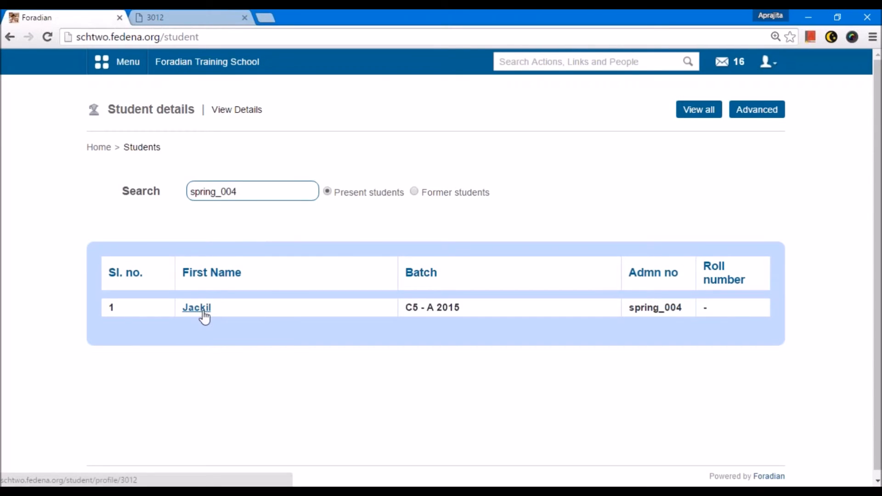
Search all students by a student's first name with the site-wide search, and return to the school's home page.
click(525, 61)
text(gilo)
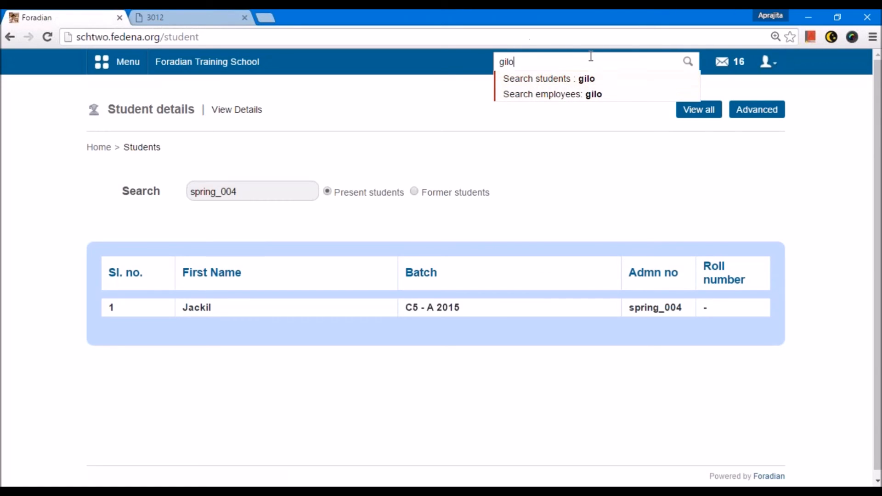
key(Return)
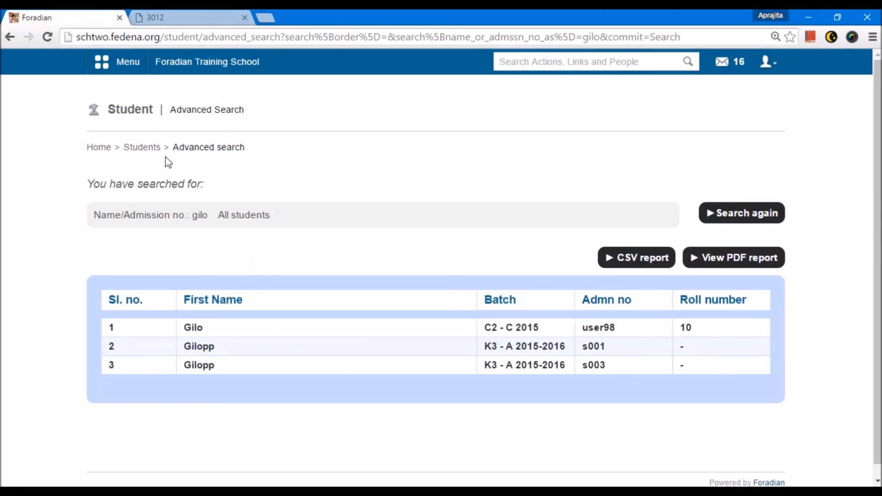
click(194, 64)
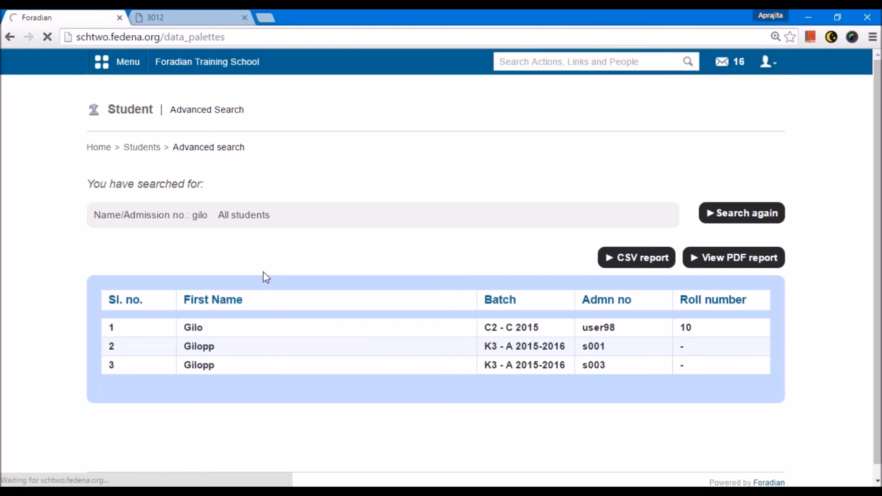